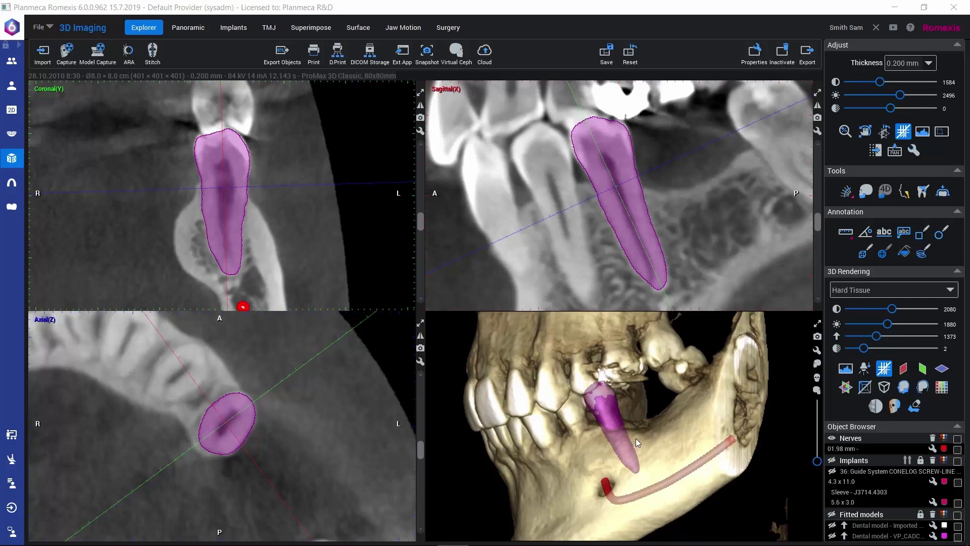
Step: Adjust the render threshold and briefly show, then hide, the implant and sleeve
drag(877, 336, 946, 352)
drag(550, 466, 533, 463)
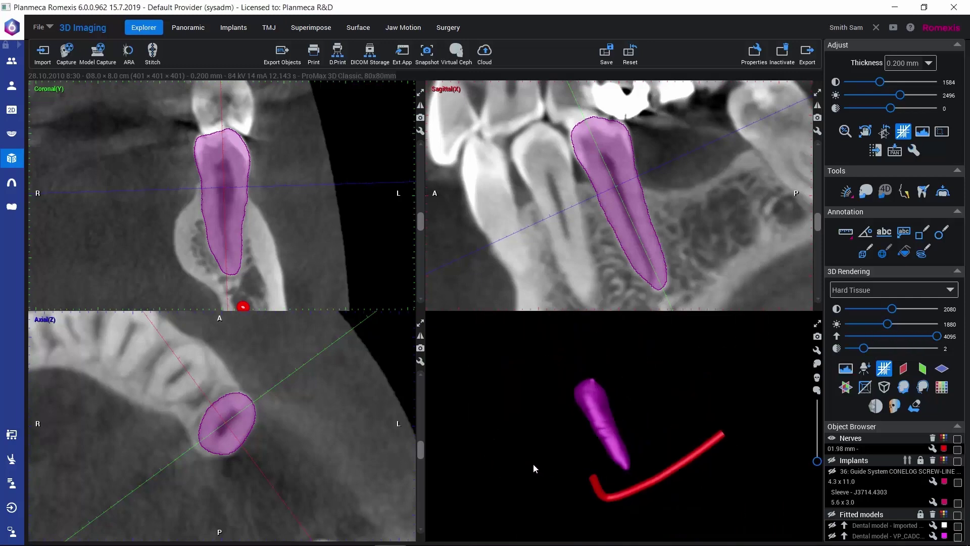
click(832, 460)
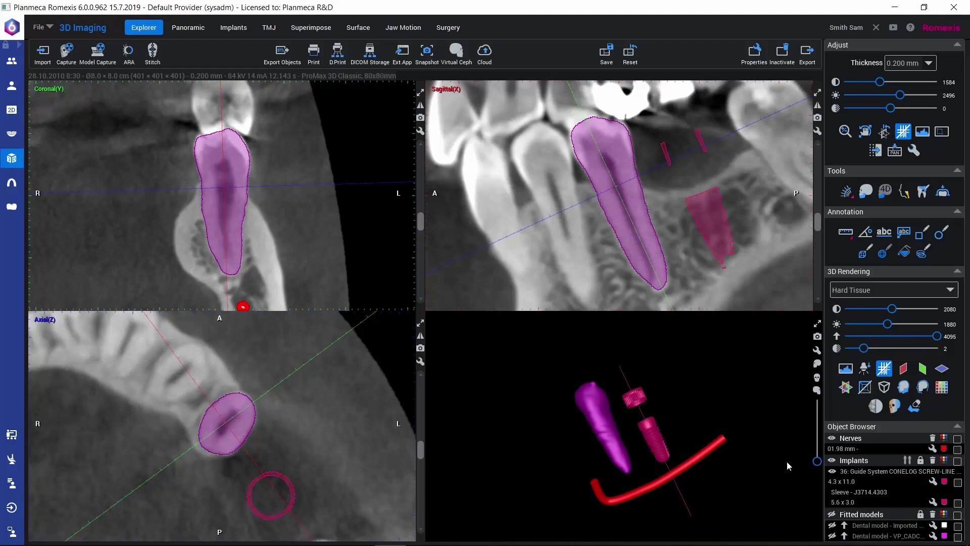
click(832, 460)
drag(930, 342, 873, 342)
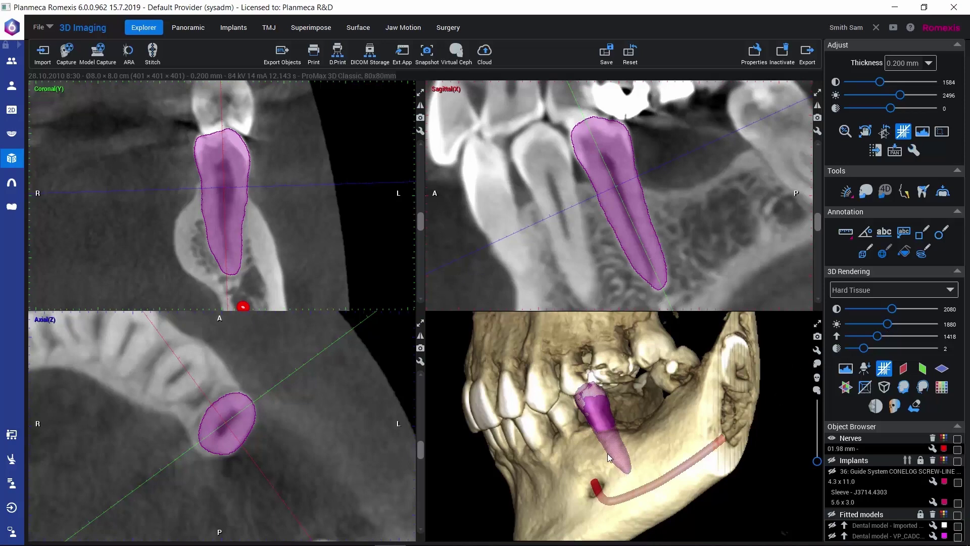
Step: Delete the Segmented teeth group from the Object Browser and confirm with Yes
click(959, 273)
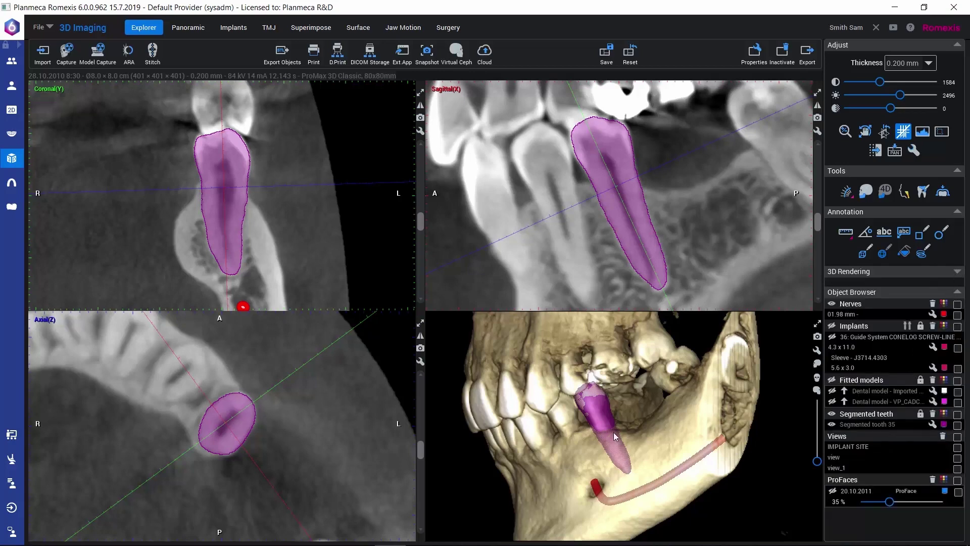
click(957, 414)
click(934, 414)
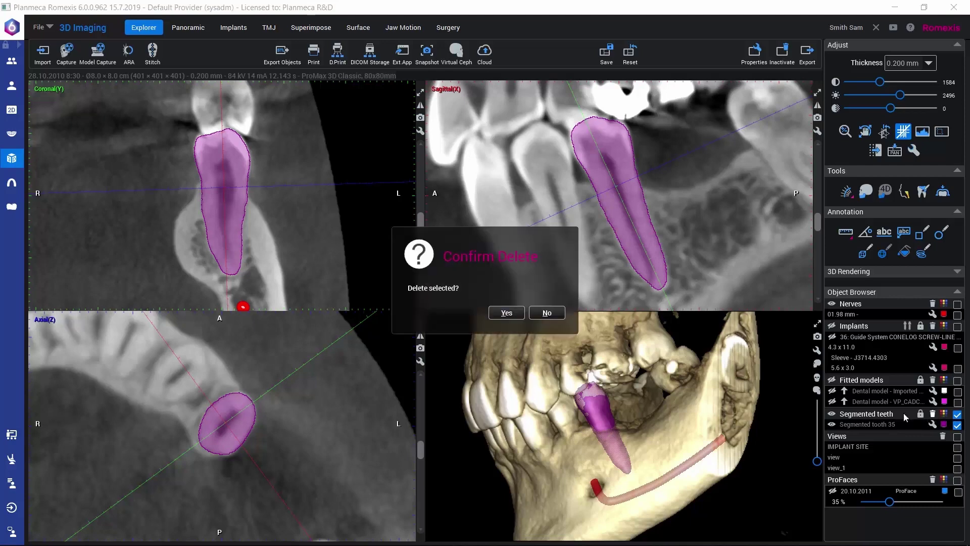
click(504, 312)
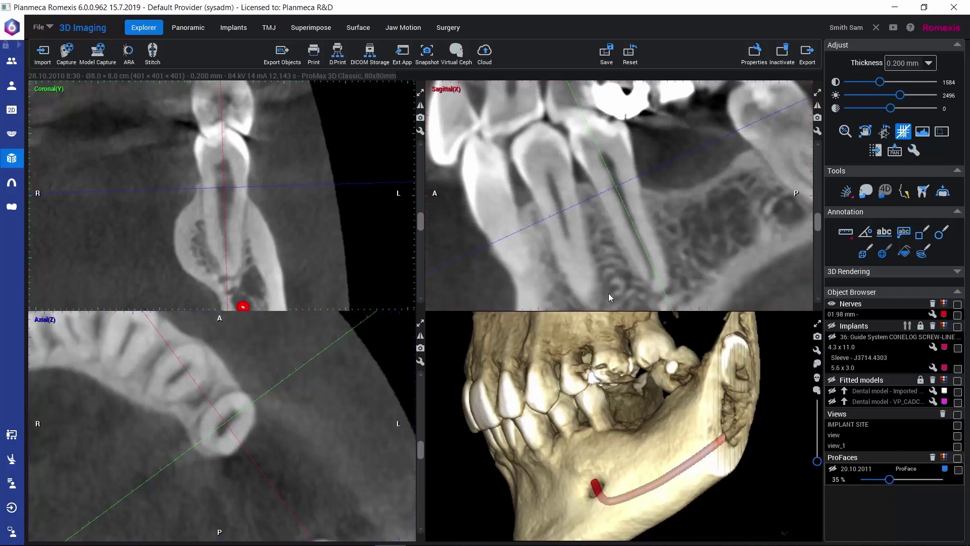
Step: Start Tooth segmentation and pick the premolar in the tooth chart
click(924, 192)
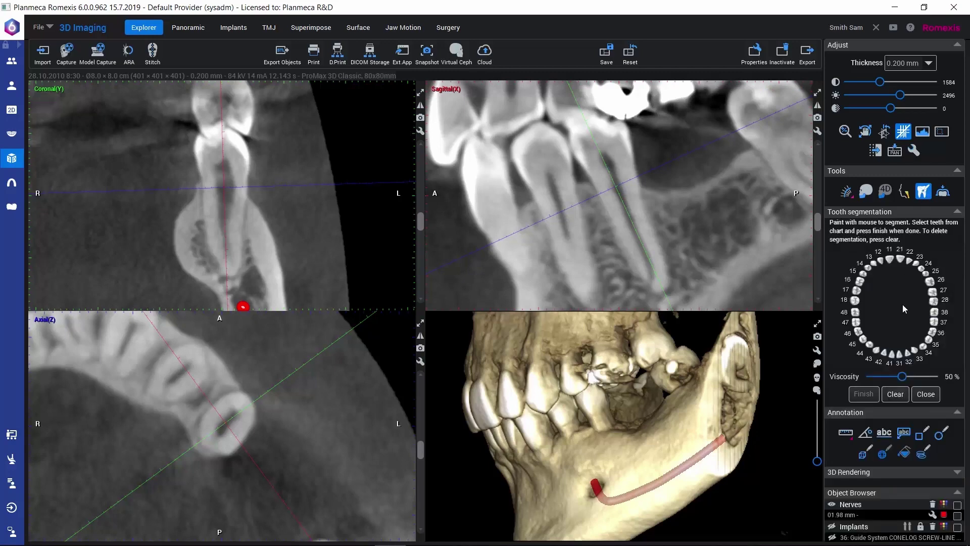
click(929, 337)
Step: Brush the crown in the sagittal slice and the root in the coronal slice
mouse_move(617, 146)
mouse_down()
mouse_move(657, 281)
mouse_move(582, 135)
mouse_move(601, 130)
mouse_move(610, 163)
mouse_move(608, 170)
mouse_up()
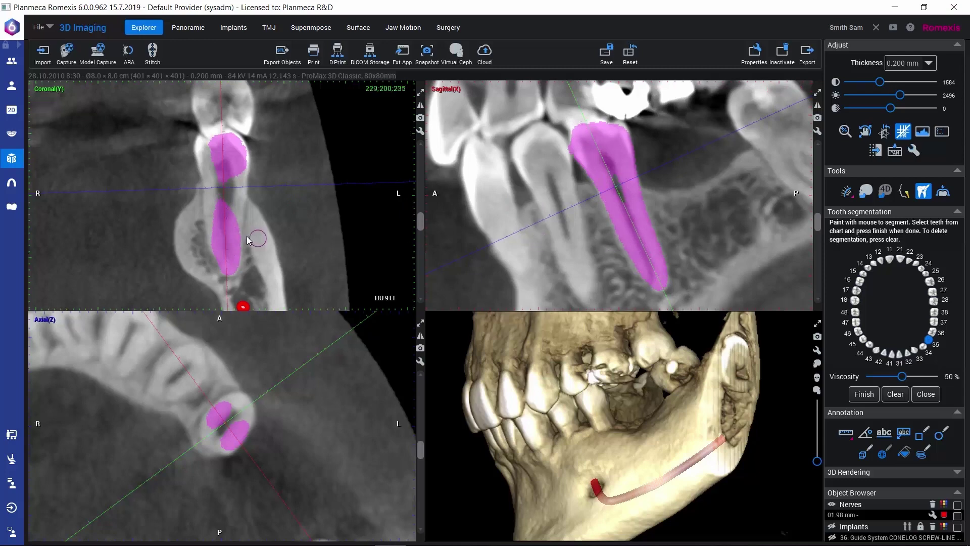
mouse_move(229, 246)
mouse_down()
mouse_move(235, 170)
mouse_move(218, 174)
mouse_move(217, 236)
mouse_move(212, 167)
mouse_up()
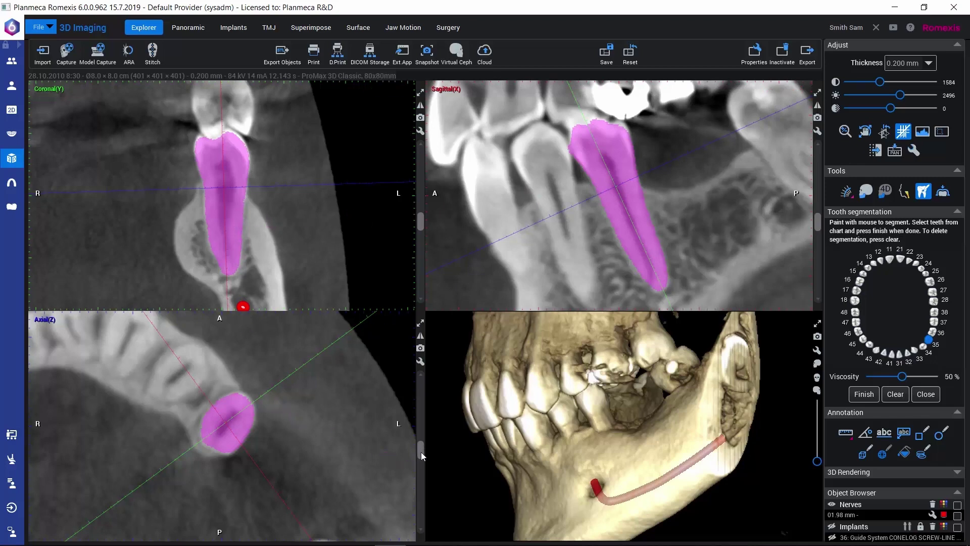
Step: Step through the axial slices and brush over the tooth's unpainted edges
mouse_move(422, 452)
mouse_down()
mouse_move(414, 482)
mouse_move(413, 456)
mouse_up()
drag(235, 413, 233, 403)
drag(421, 458, 420, 442)
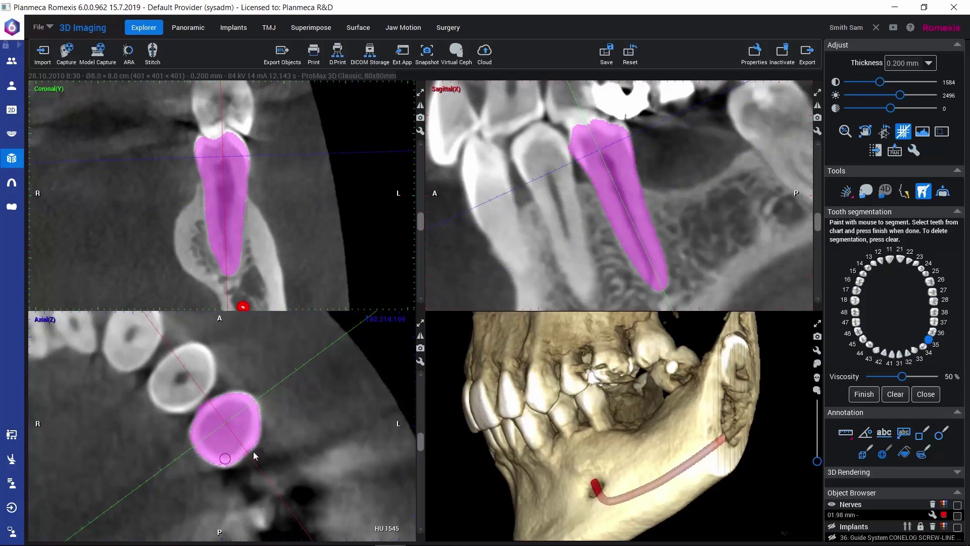
drag(420, 443, 417, 443)
Step: Finish the tooth segmentation and close the segmentation panel
click(865, 395)
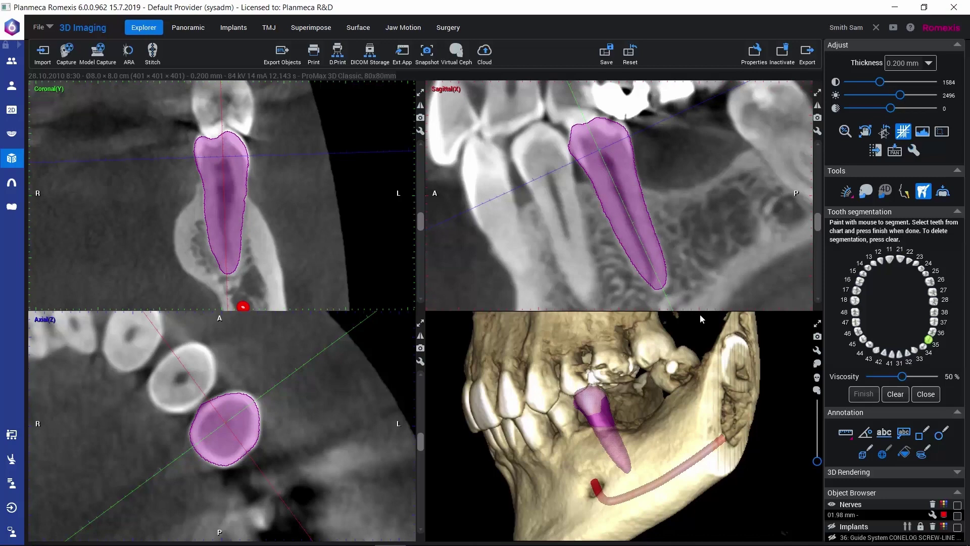
click(925, 395)
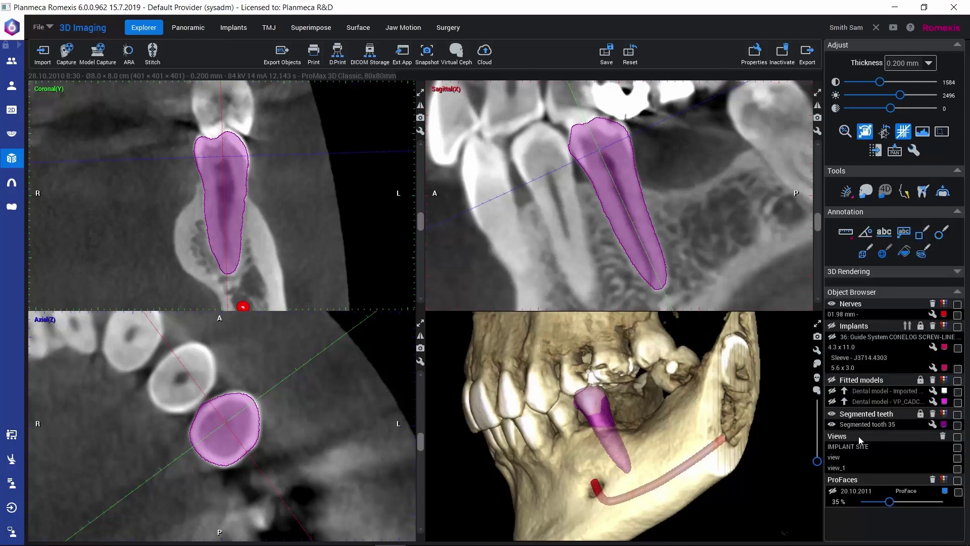
click(832, 425)
click(832, 425)
click(957, 415)
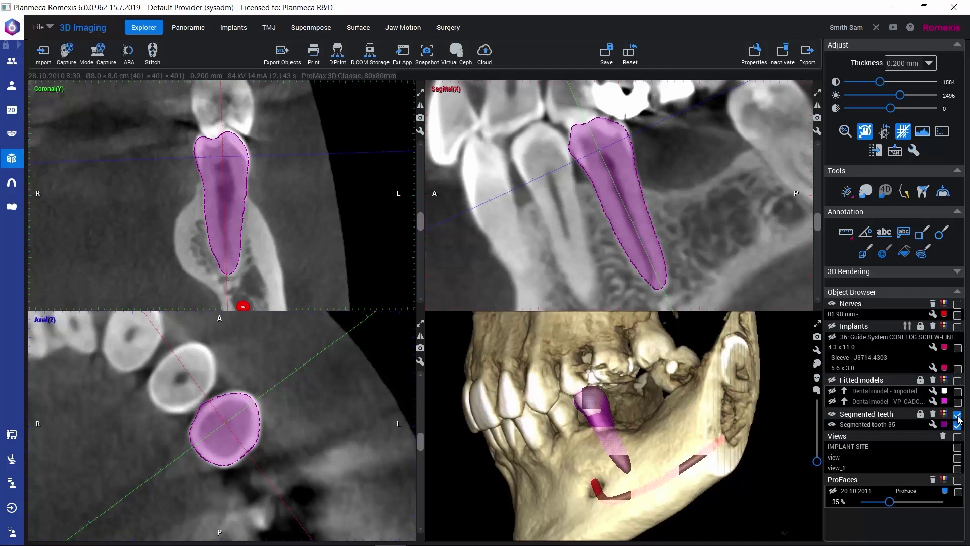
click(921, 414)
Step: Turn off view rotation and drag tooth 35 within the sagittal slice
click(958, 414)
click(958, 414)
click(865, 132)
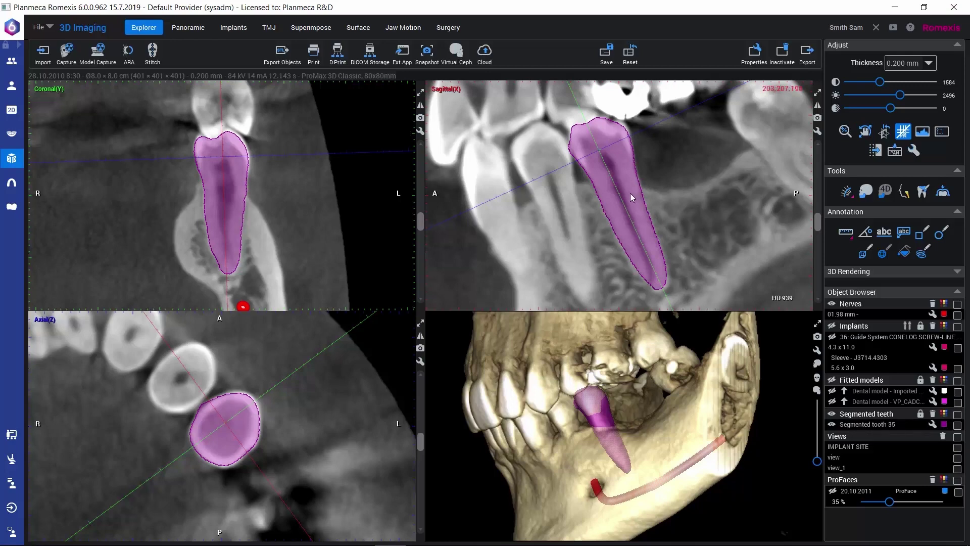
drag(631, 194, 697, 175)
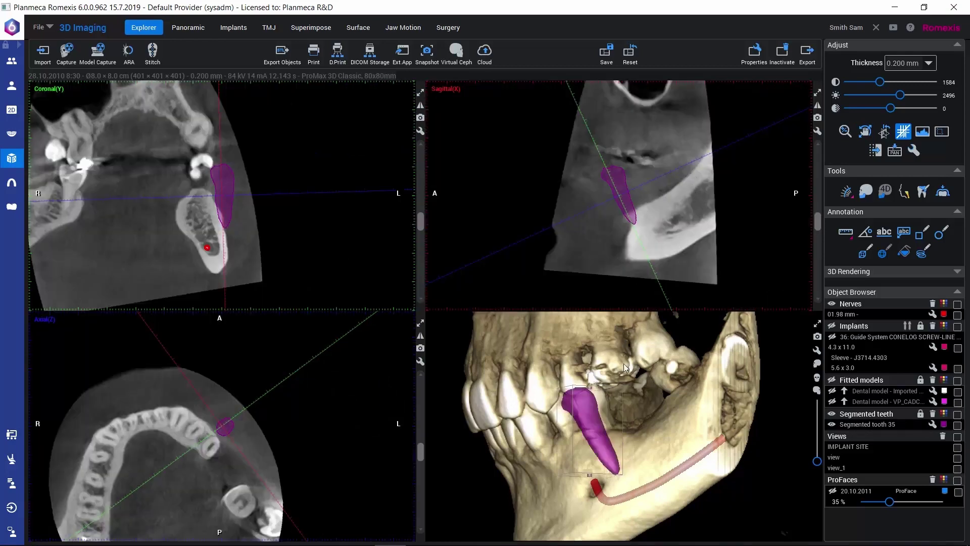
drag(698, 455, 522, 456)
drag(572, 484, 556, 444)
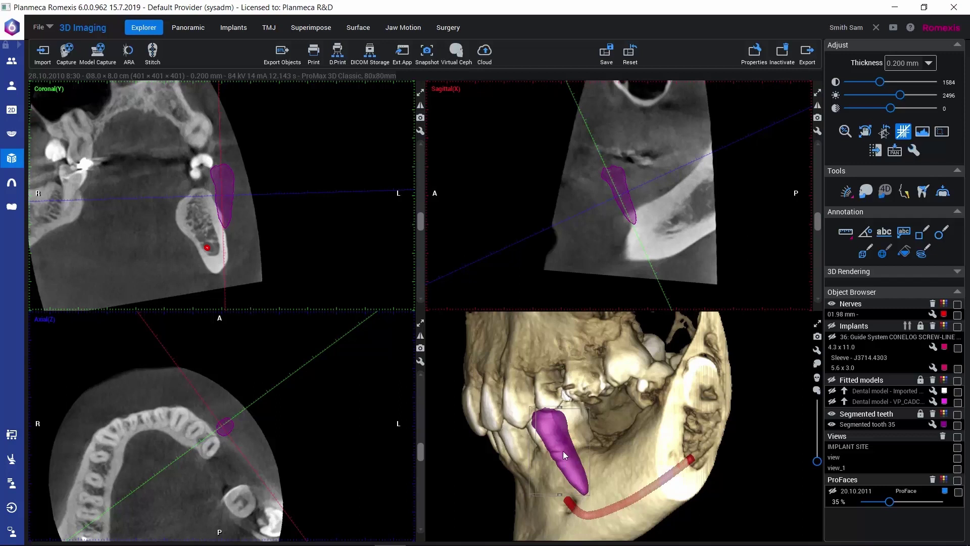
Step: Lift tooth 35 out of its socket and tilt it, checking the 3D rendering
drag(563, 450, 623, 427)
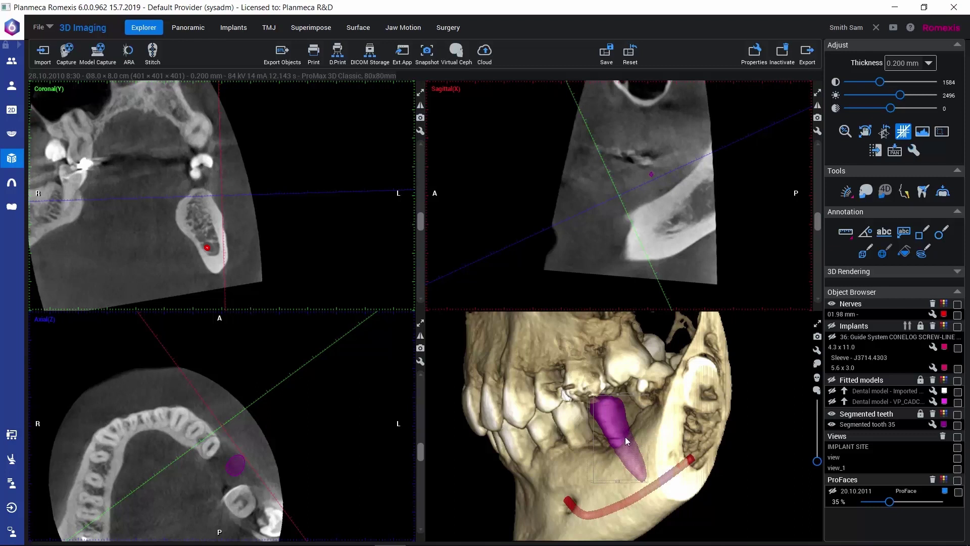
mouse_move(625, 436)
mouse_down()
mouse_move(602, 439)
mouse_move(647, 431)
mouse_move(637, 425)
mouse_up()
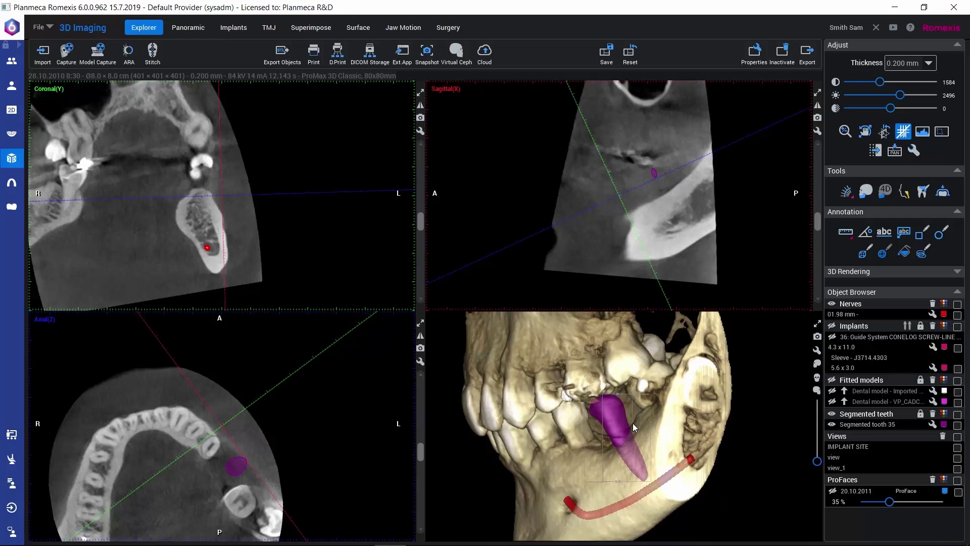
drag(617, 499, 672, 423)
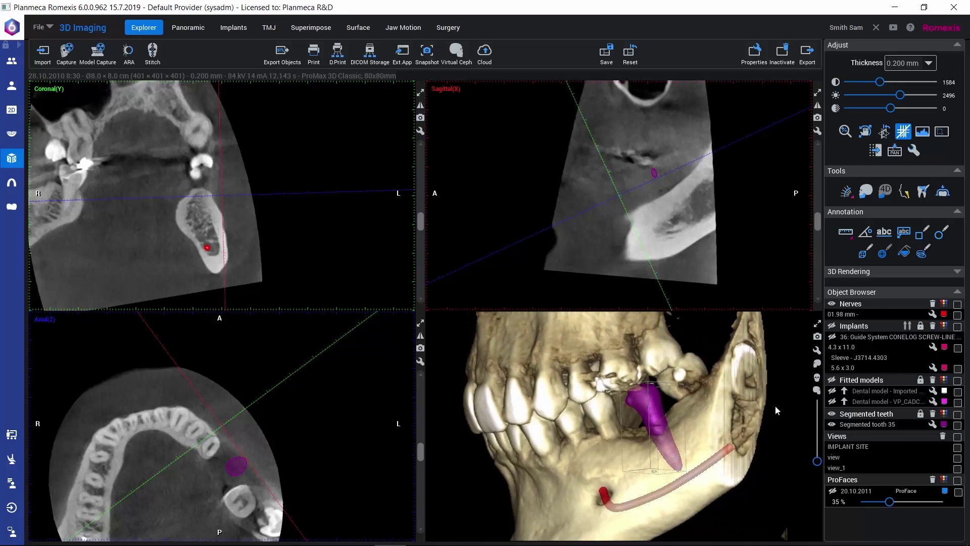
Step: Reset tooth 35 to its original position from its image properties
click(933, 426)
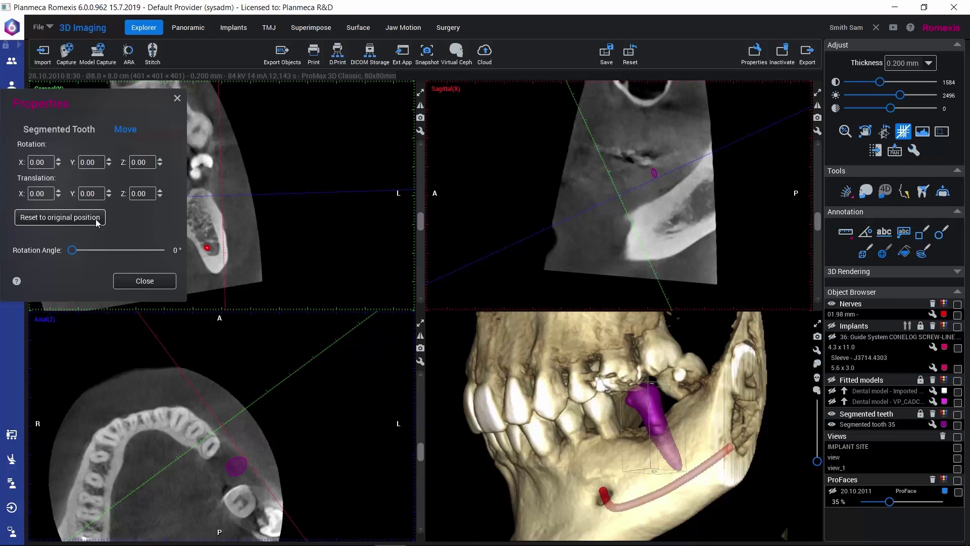
click(56, 219)
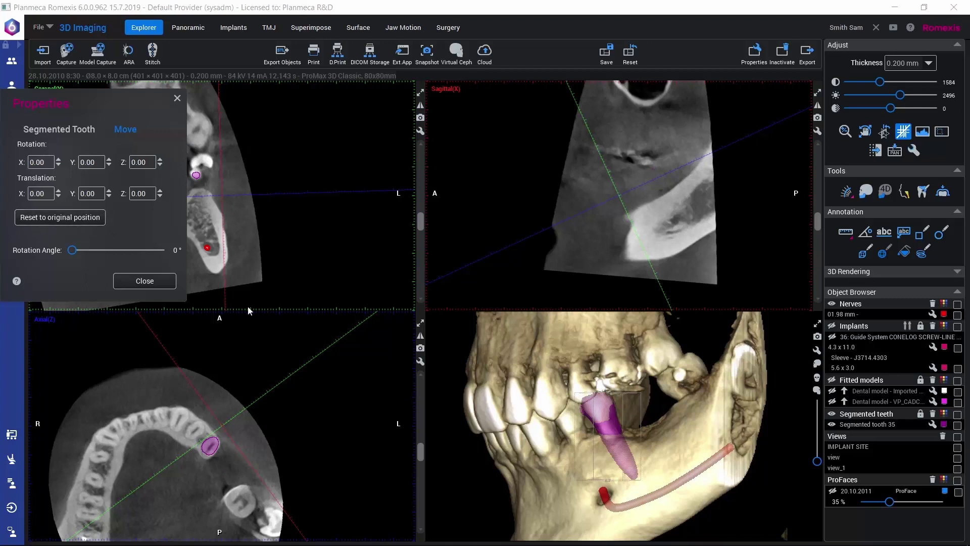
click(164, 280)
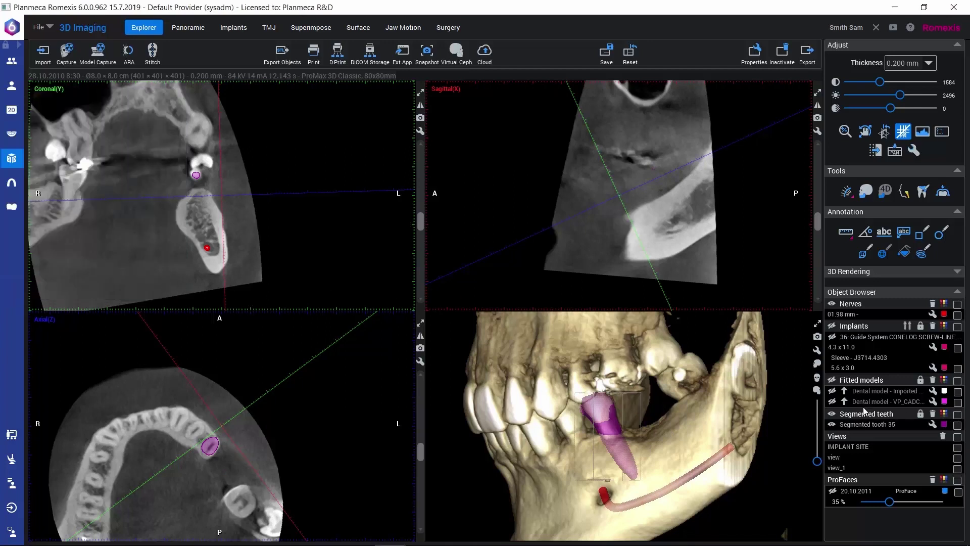
click(957, 415)
click(957, 414)
drag(767, 417, 693, 437)
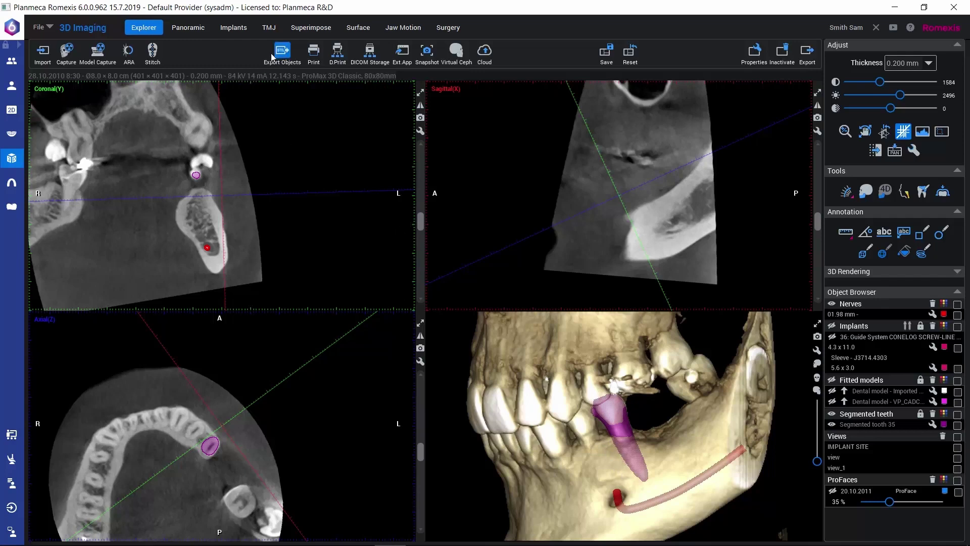
click(284, 52)
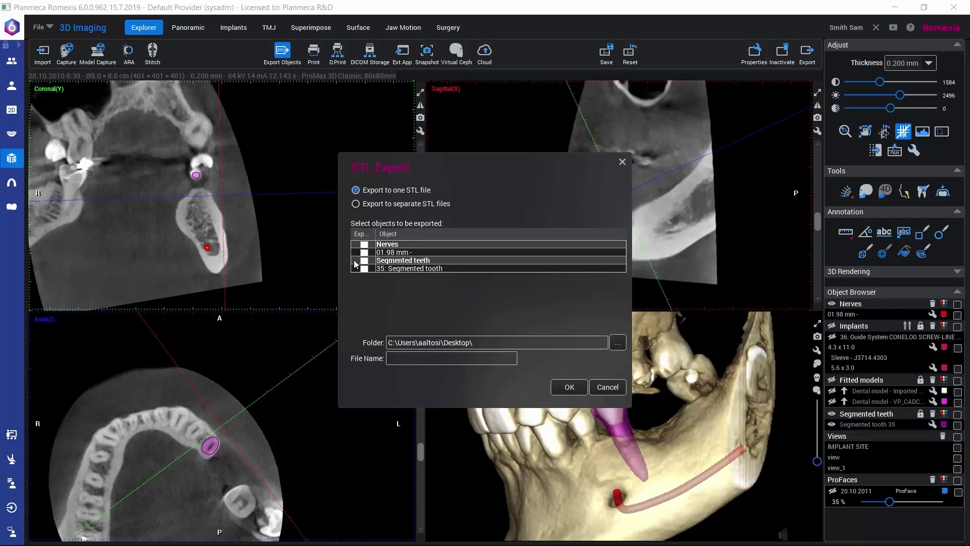
click(363, 261)
click(364, 261)
click(607, 387)
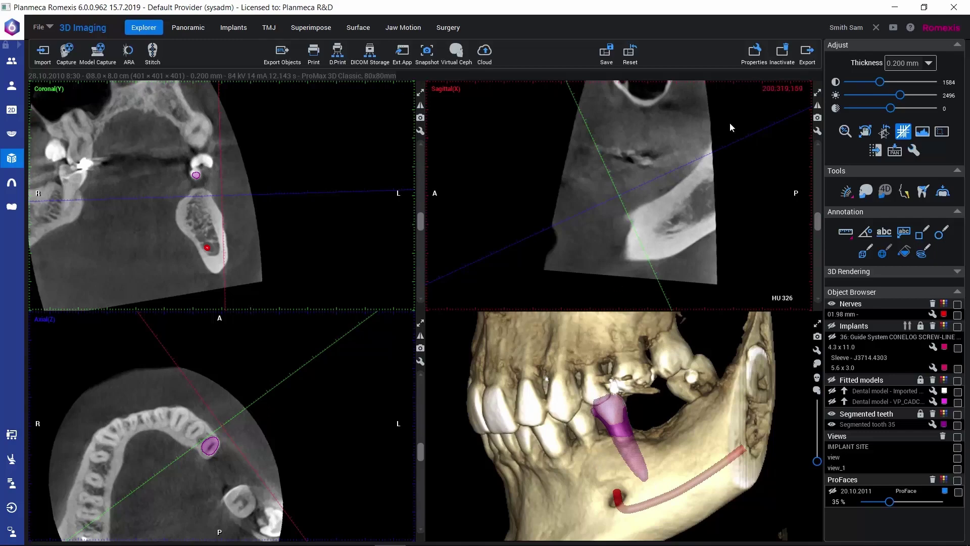
Step: Export the volume as a new database image with the segmented teeth removed
click(808, 51)
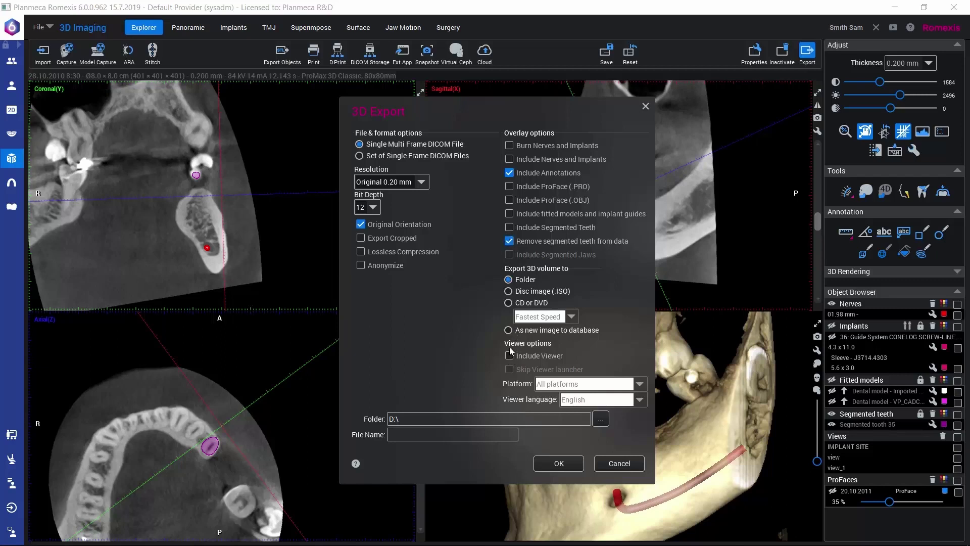
click(556, 461)
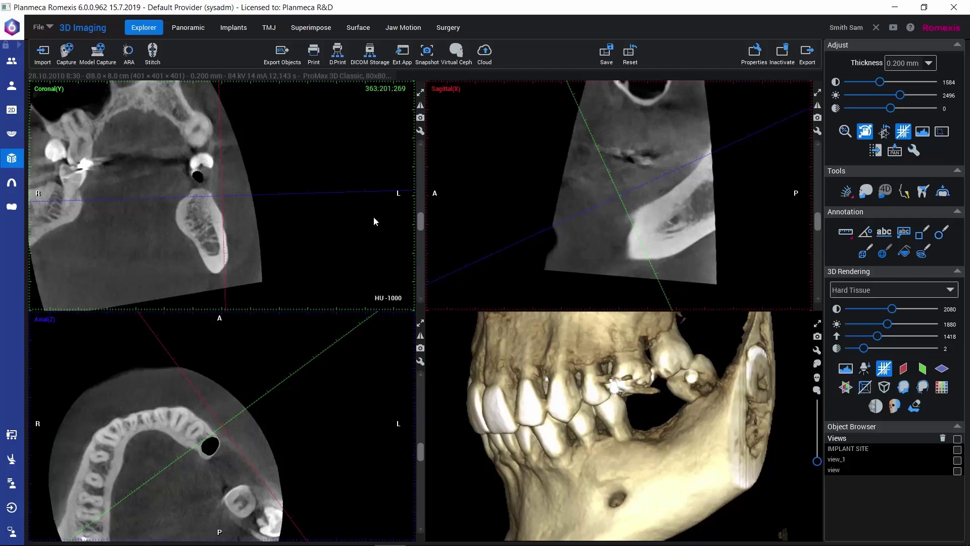
Step: Scroll through the new volume's coronal slices to the empty socket of tooth 35
scroll(219, 203, down, 10)
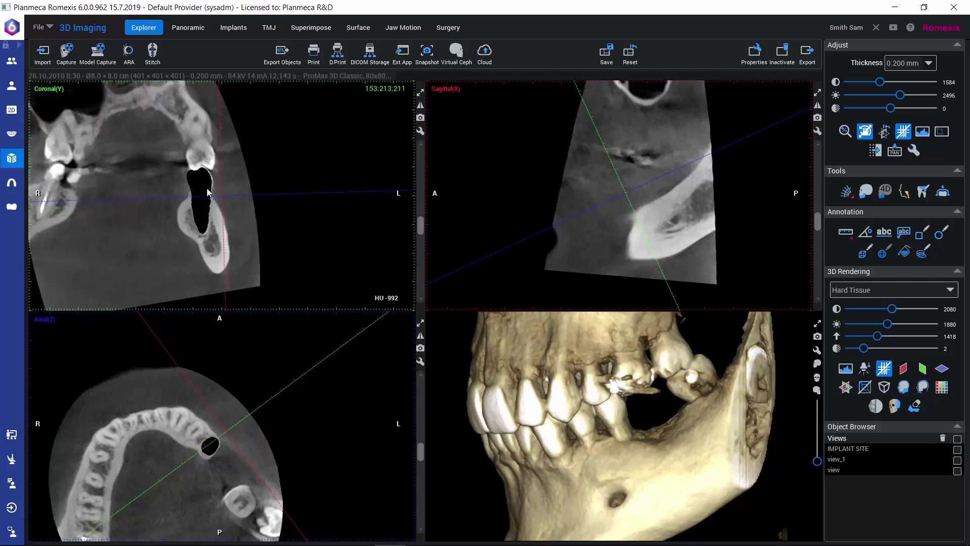